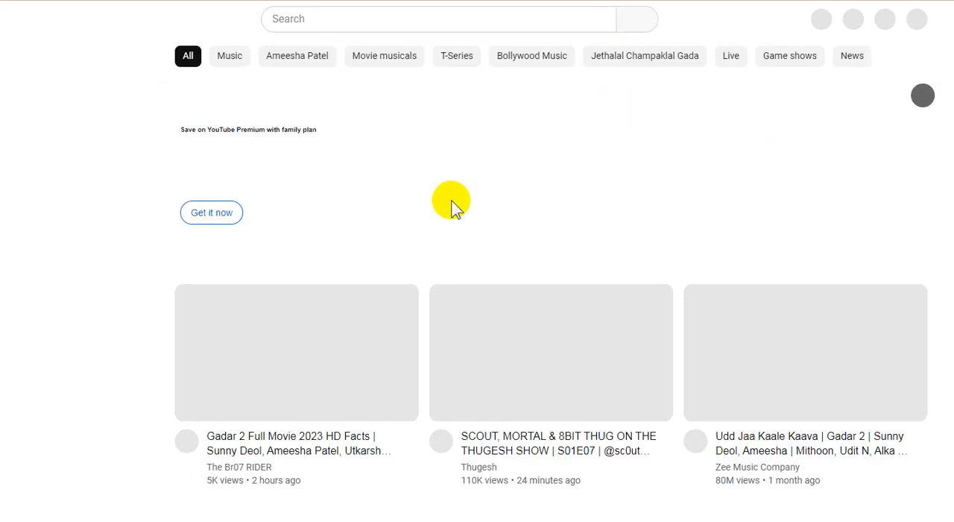
Step: Dismiss the notification request and create a YouTube channel with the prefilled name and handle
key("F5")
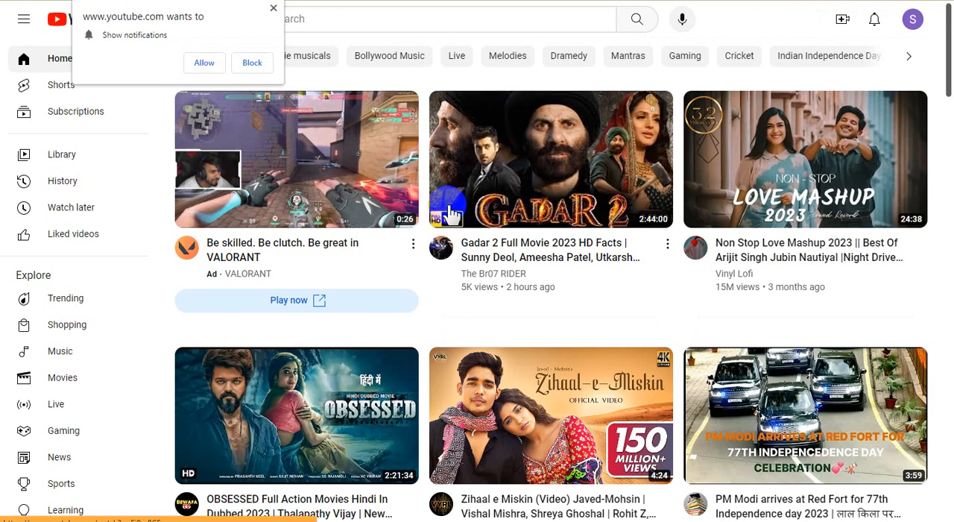
left_click(272, 9)
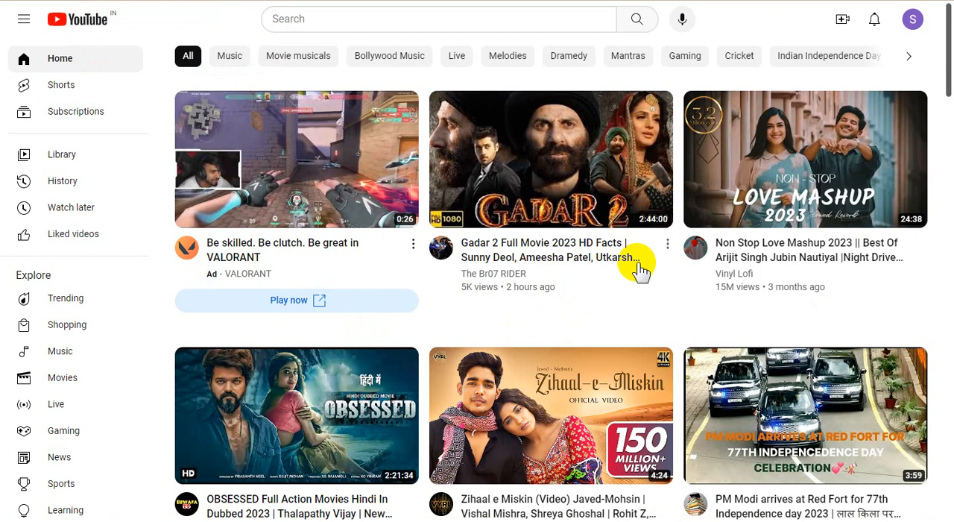
mouse_move(640, 270)
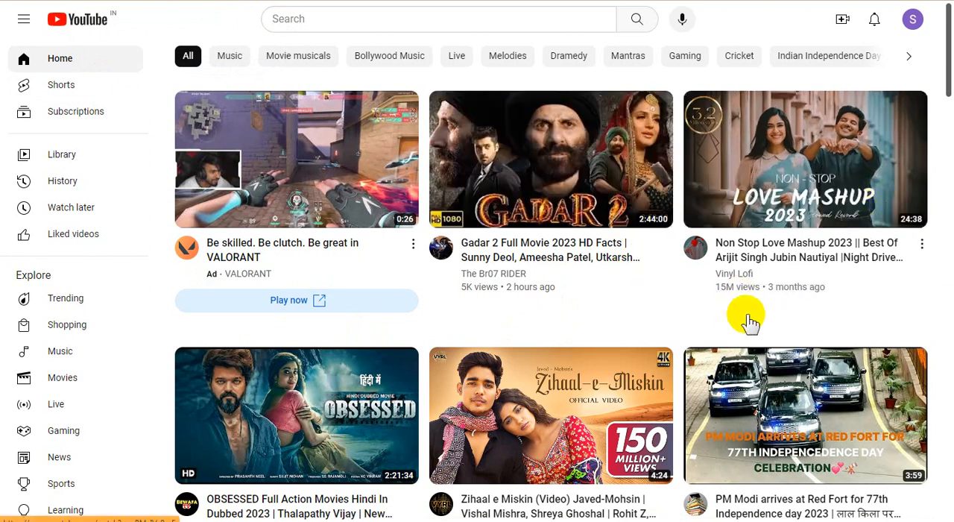
mouse_move(749, 320)
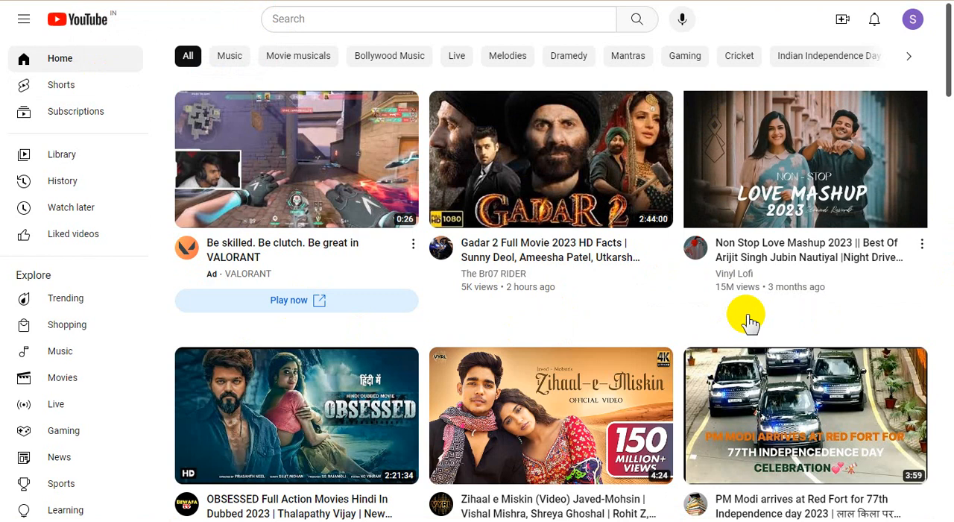
left_click(914, 20)
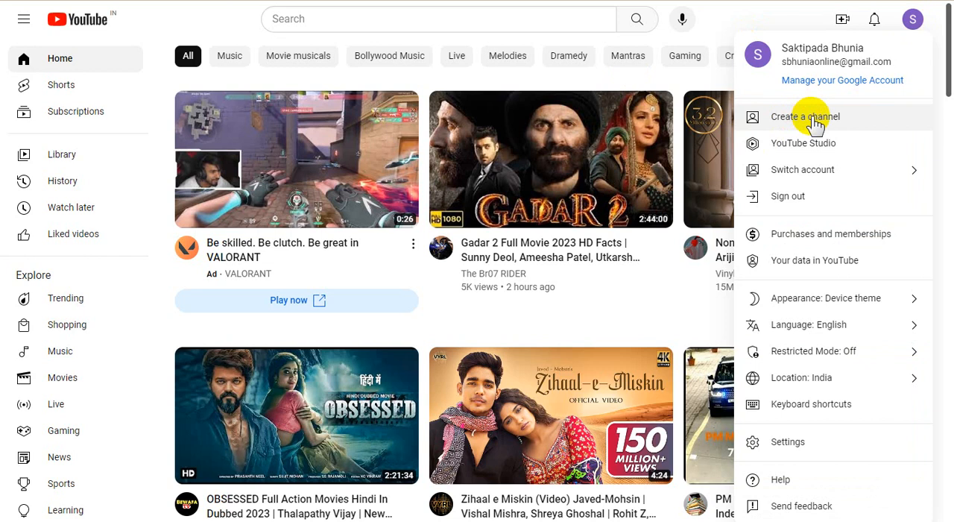
left_click(816, 125)
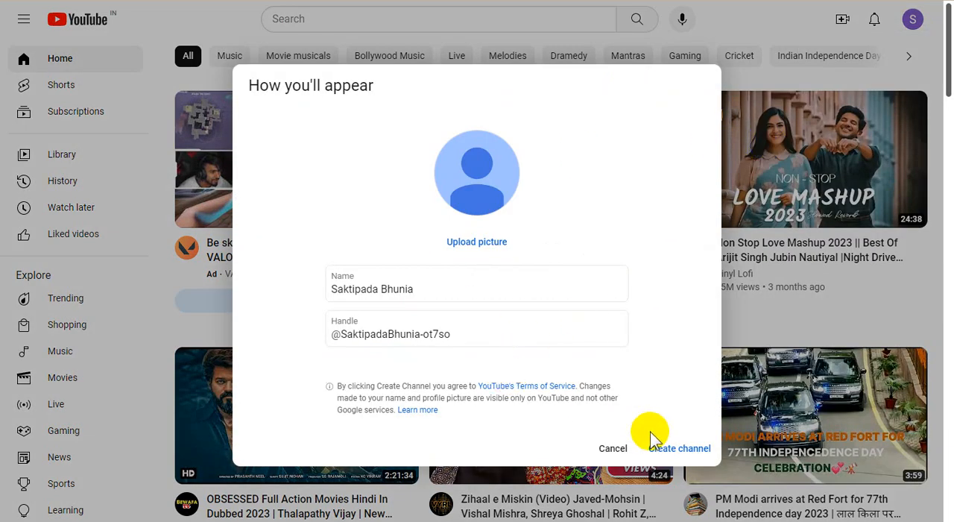
left_click(671, 443)
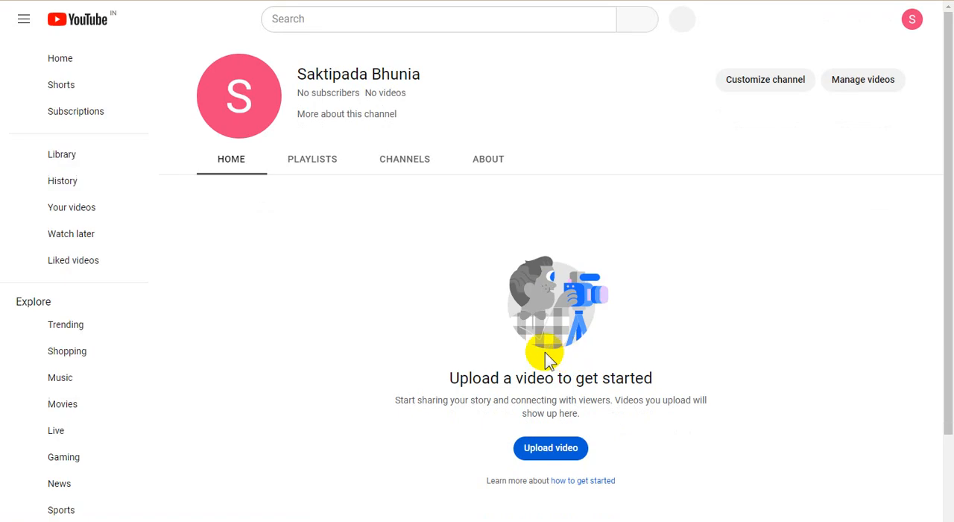
Step: Open the form for creating an additional channel from the account's list of all channels
left_click(911, 22)
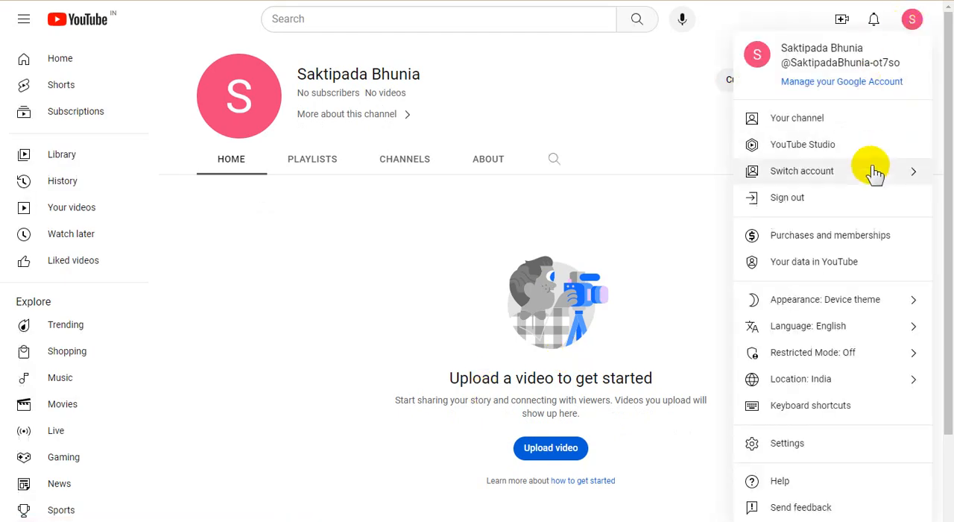
left_click(875, 173)
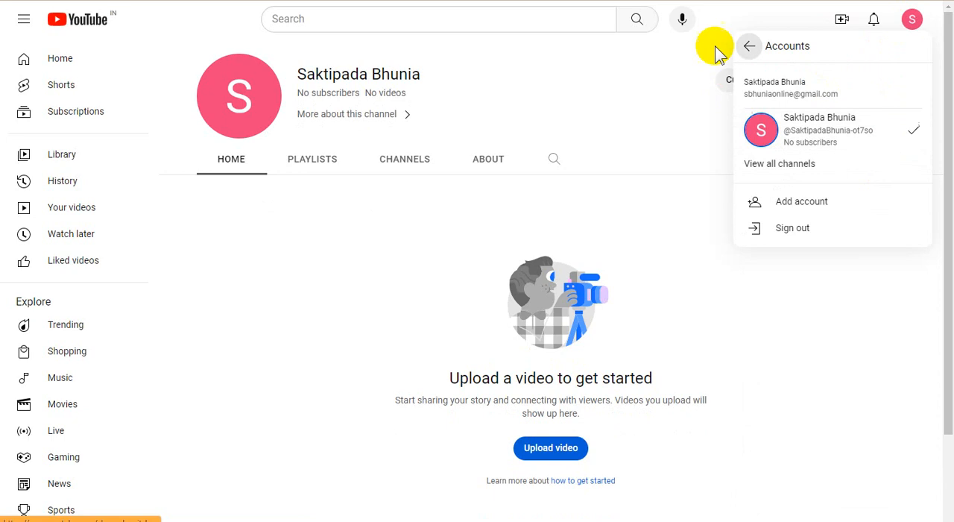
left_click(781, 167)
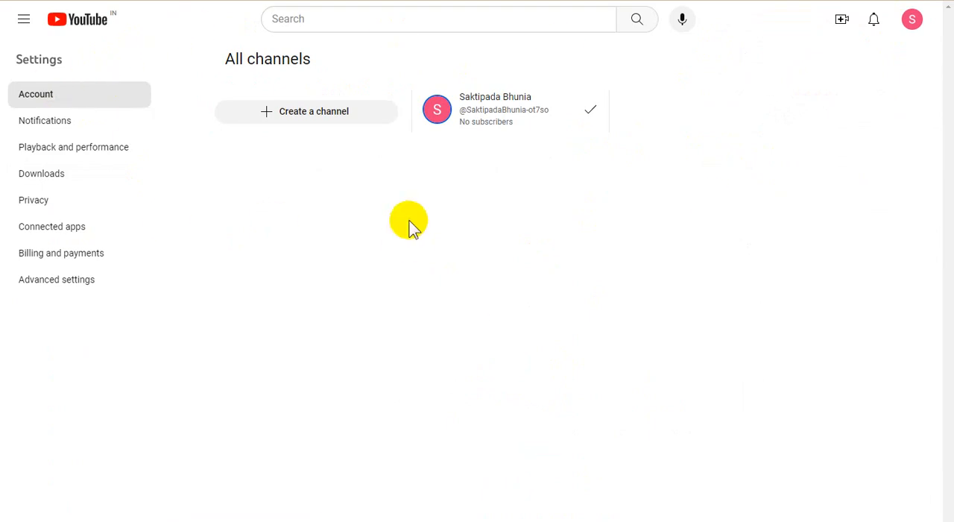
left_click(319, 111)
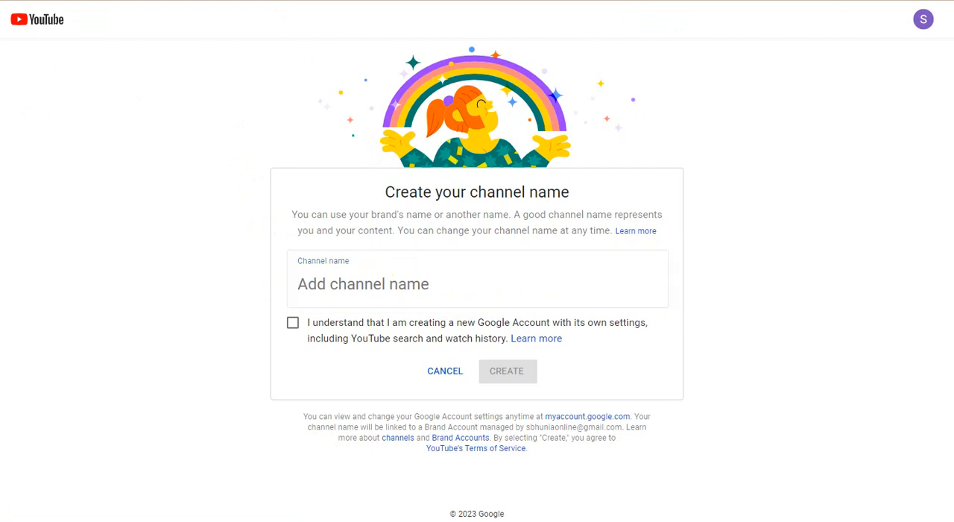
Step: Name the additional channel SAKTI GRILL FABRICATION, accept the new Google Account acknowledgement and create it
left_click(337, 283)
type("SAKTI GRILL FABRICATION")
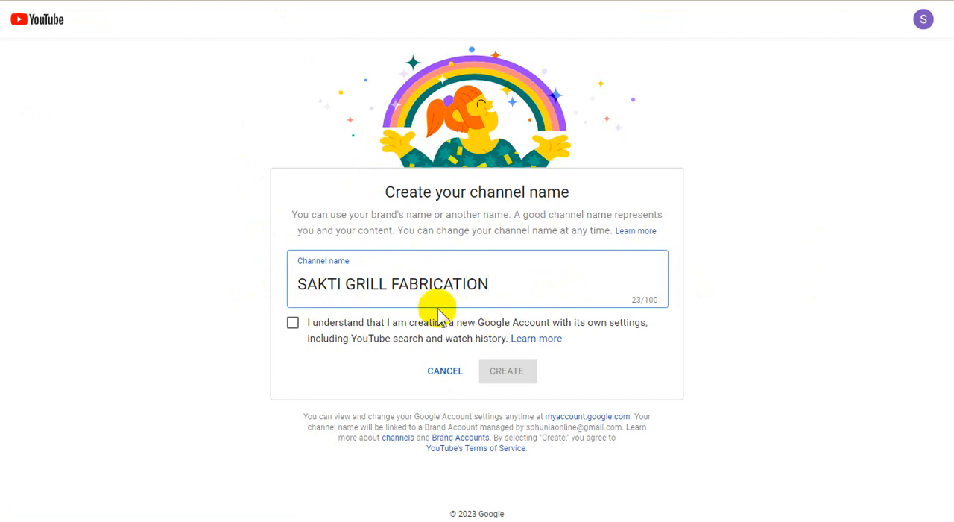
left_click(292, 324)
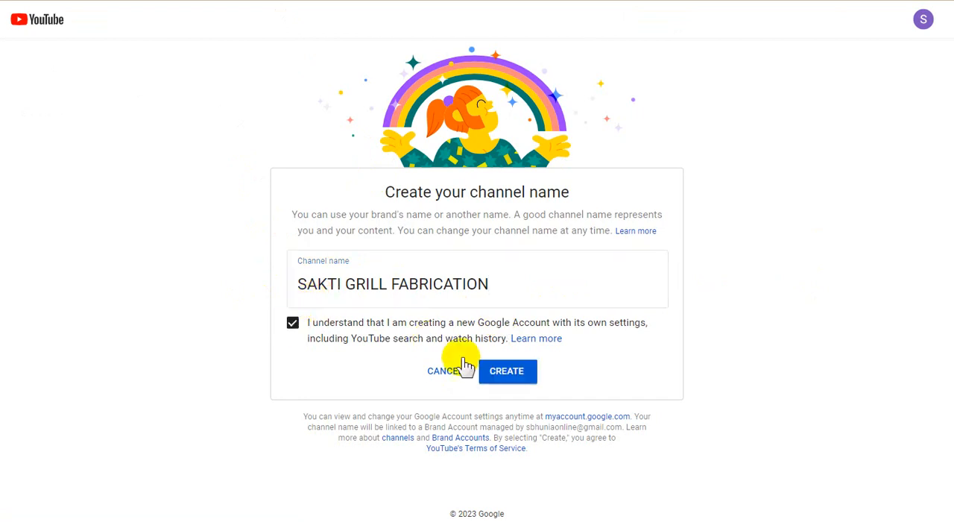
left_click(515, 373)
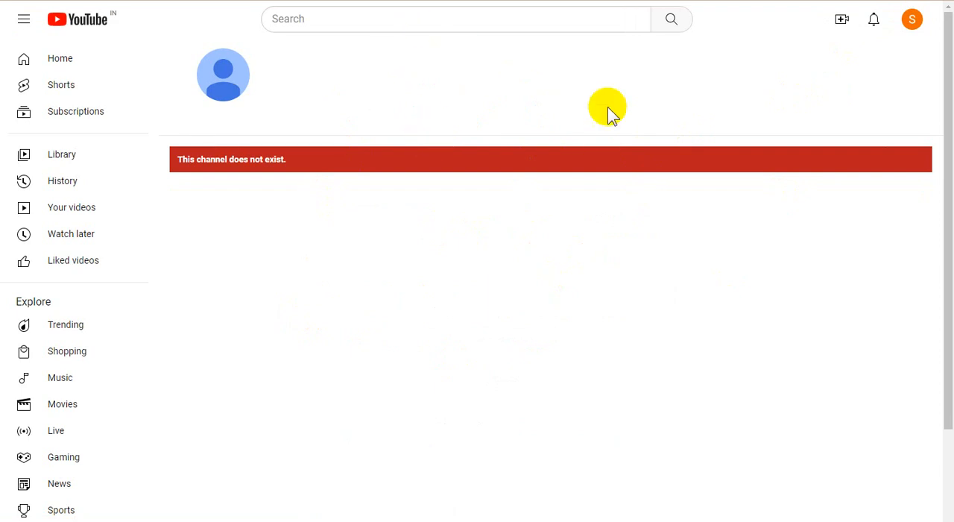
Step: Open YouTube Studio for the new channel and continue past the welcome message
left_click(910, 23)
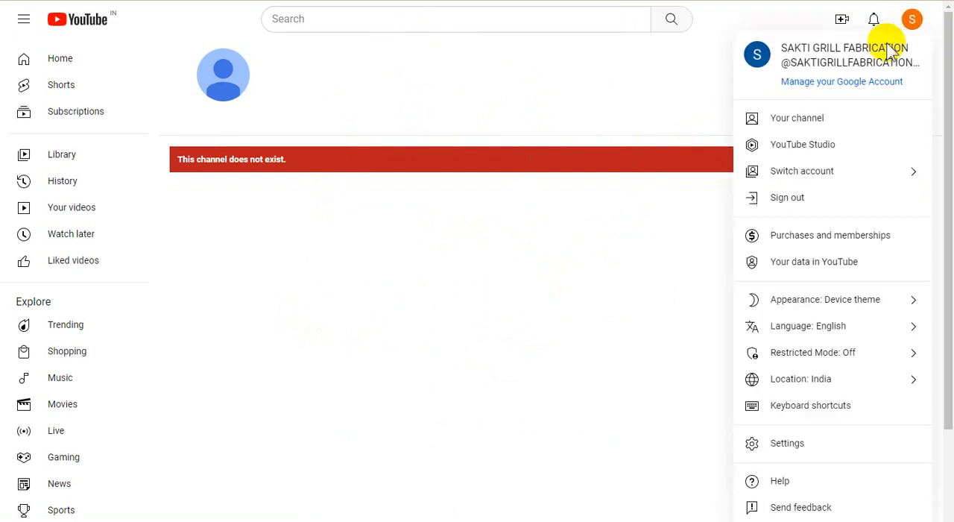
left_click(792, 145)
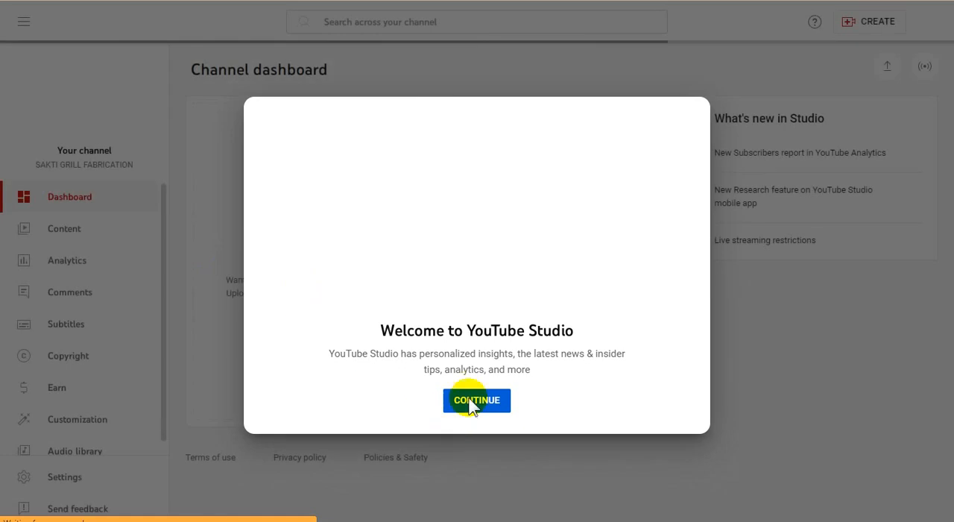
left_click(480, 402)
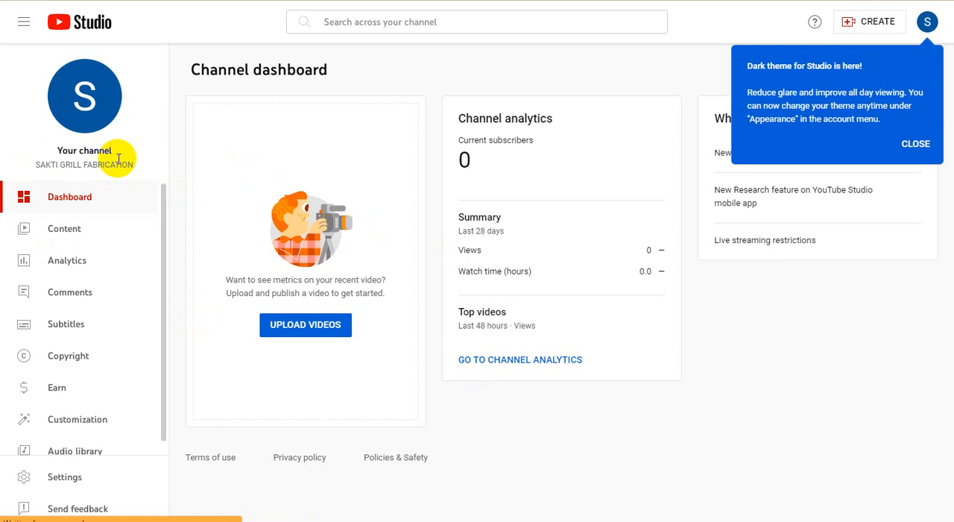
Step: Copy the channel's link address from its profile picture and close the dark theme notice
right_click(92, 96)
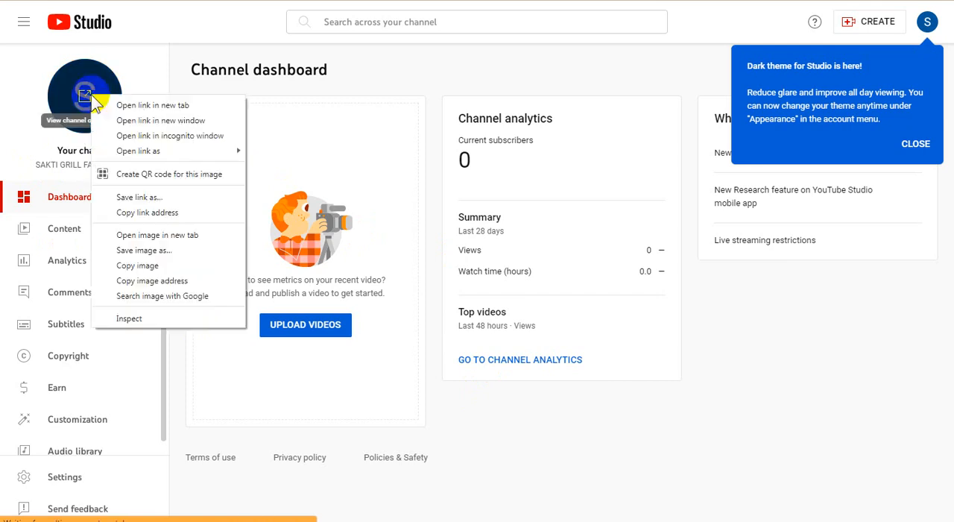
left_click(147, 213)
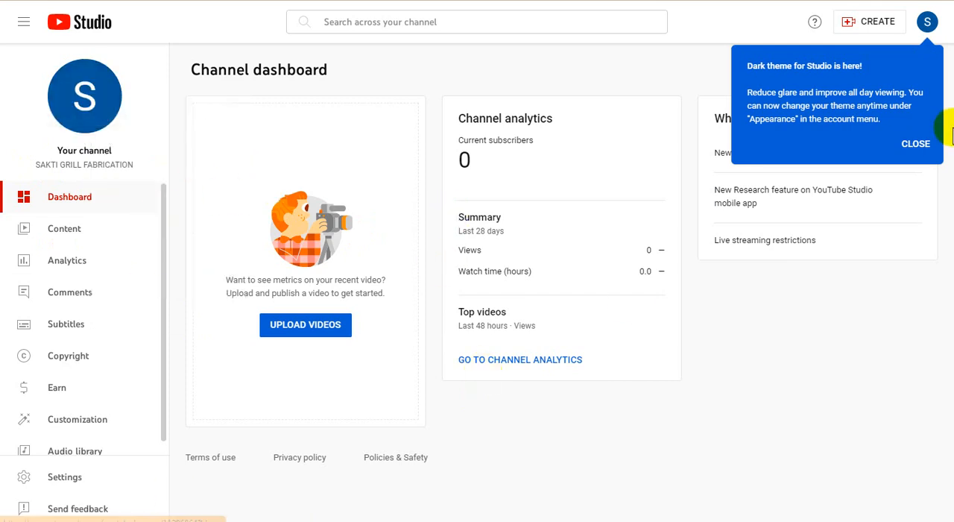
left_click(917, 144)
left_click(343, 242)
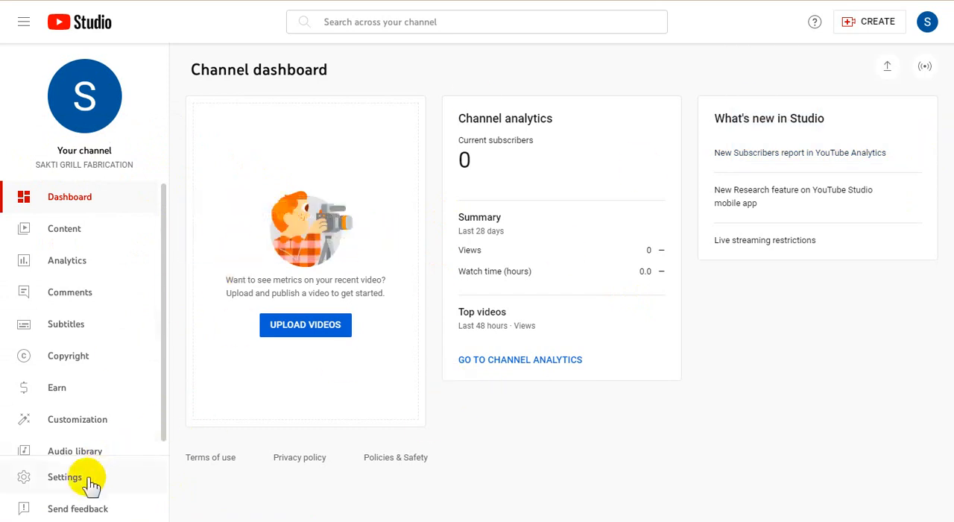
Step: Copy the channel name shown below the profile picture
triple_click(115, 164)
right_click(115, 164)
left_click(127, 173)
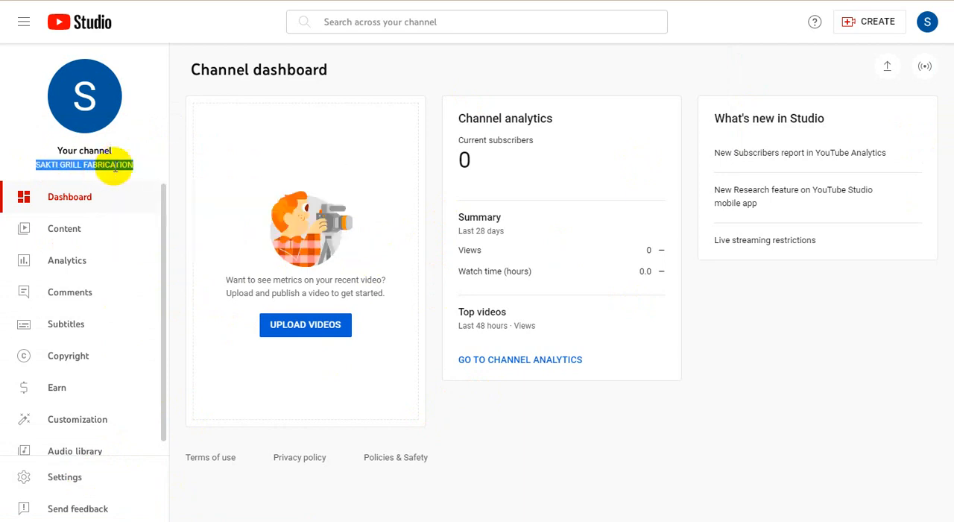
Step: Set the country of residence to India in the channel's basic info settings
left_click(70, 481)
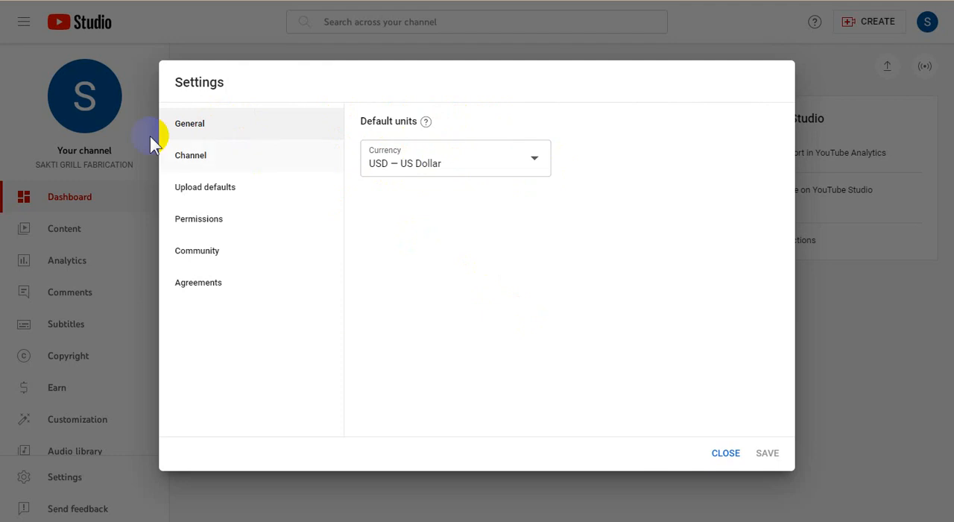
left_click(213, 158)
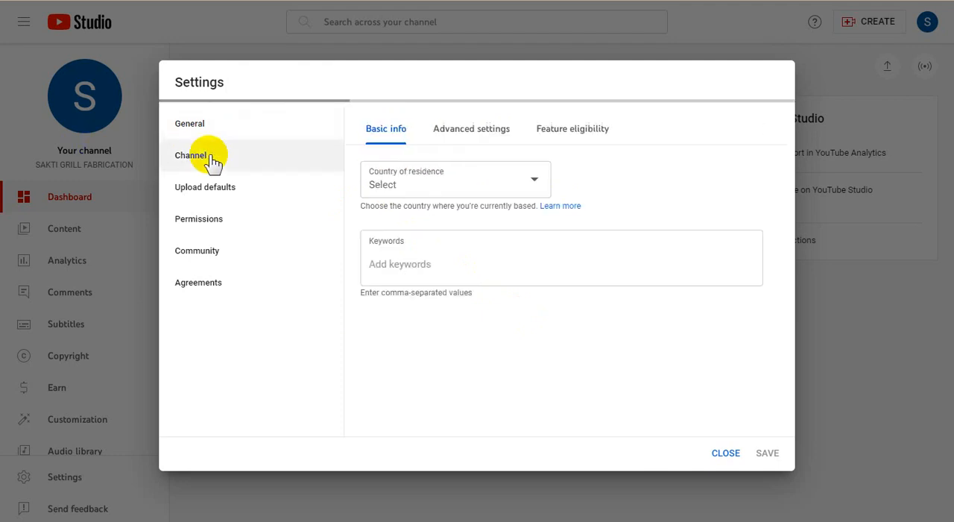
left_click(512, 186)
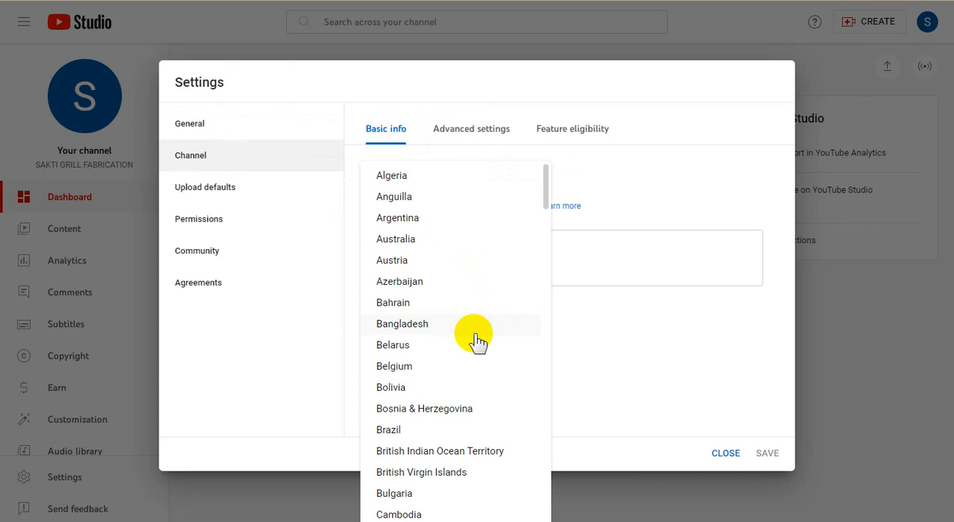
scroll(477, 339, "down", 7)
scroll(483, 336, "down", 5)
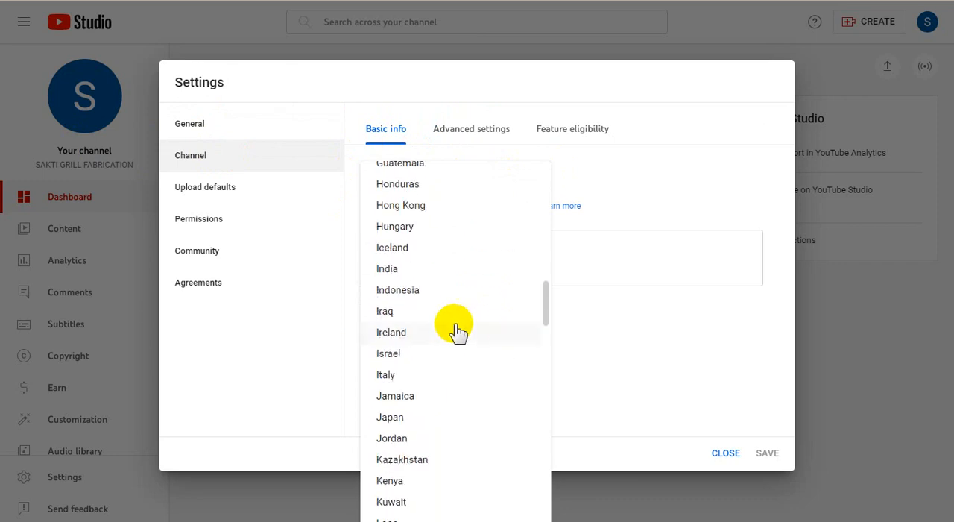
left_click(449, 268)
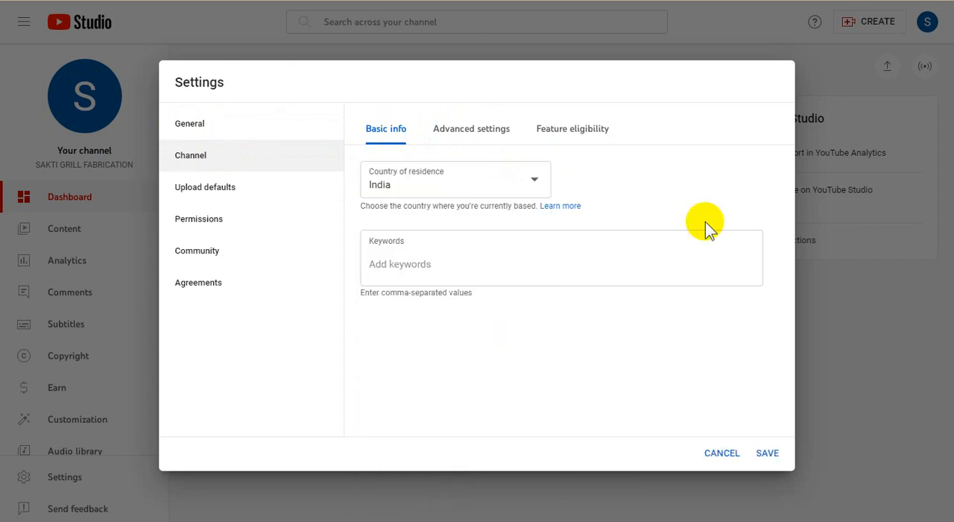
Step: Add the channel keywords SAKTI GRILL FABRICATION, SAKTI INTERIOR DESIGN, SAKTI TRUSS ROOF INTERIOR and sakti grill design buran
left_click(410, 271)
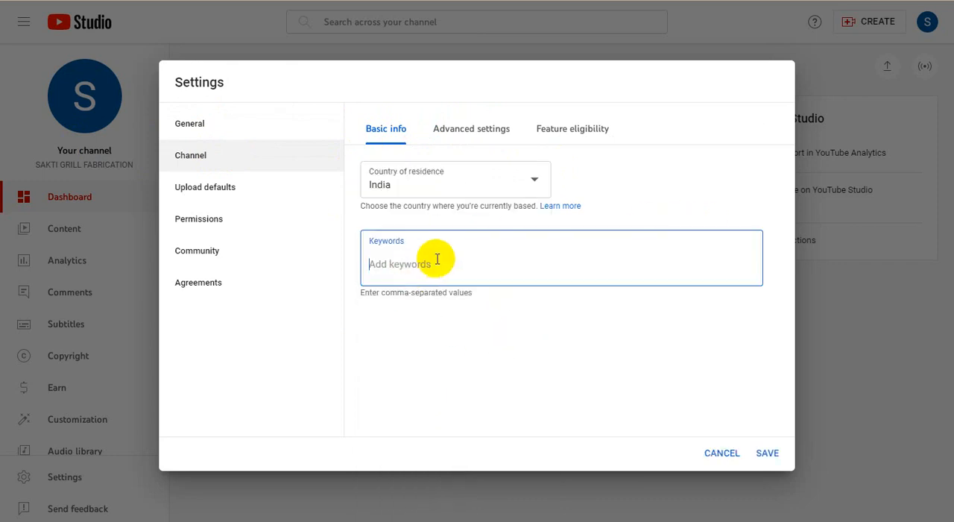
key("ctrl+v")
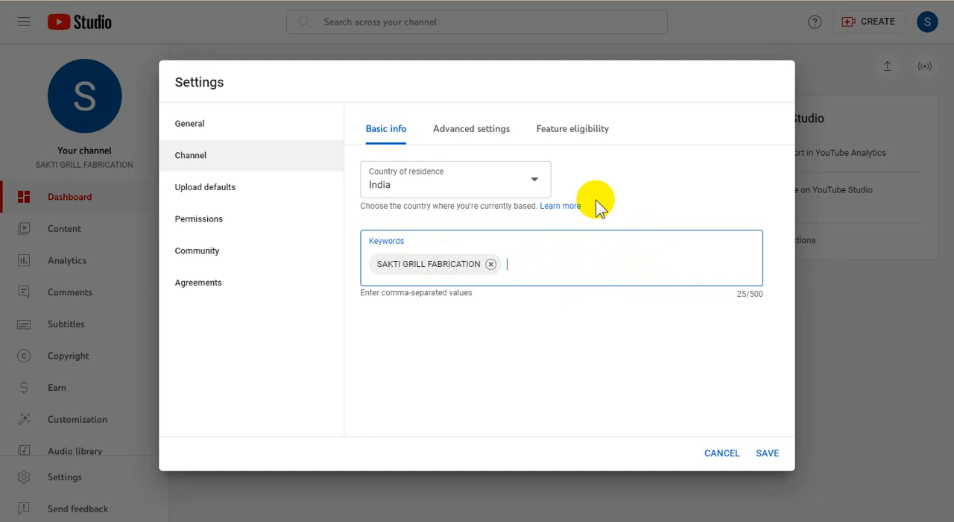
key("ctrl+v")
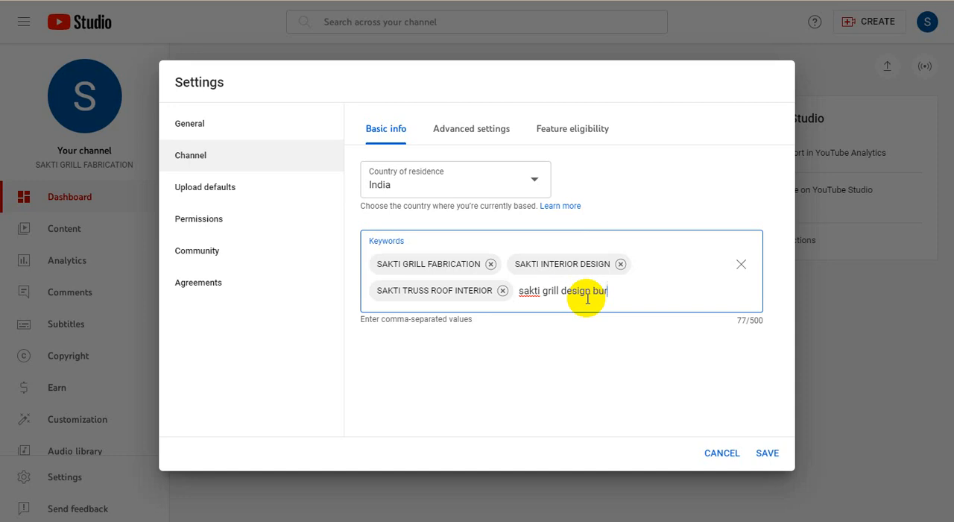
key("Return")
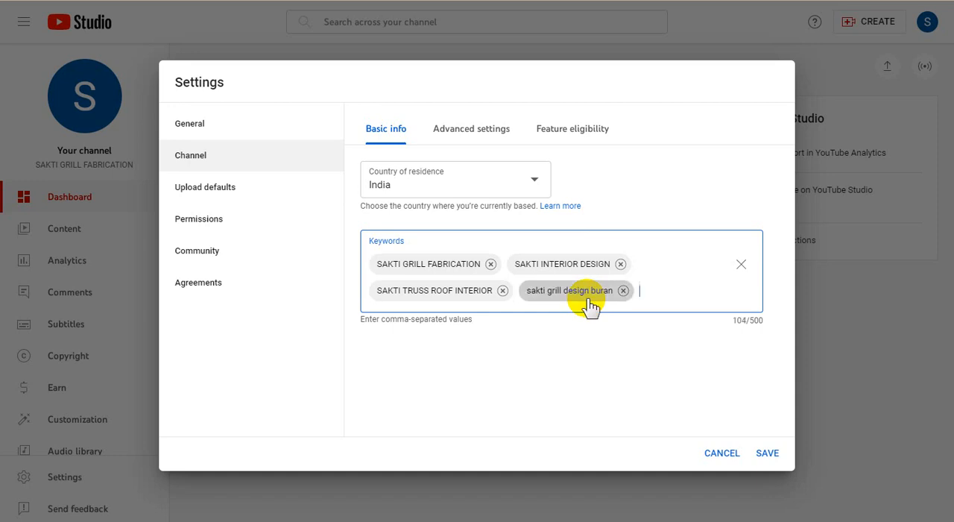
Step: Set the channel's audience to not made for kids in the advanced settings and review the remaining options
left_click(479, 133)
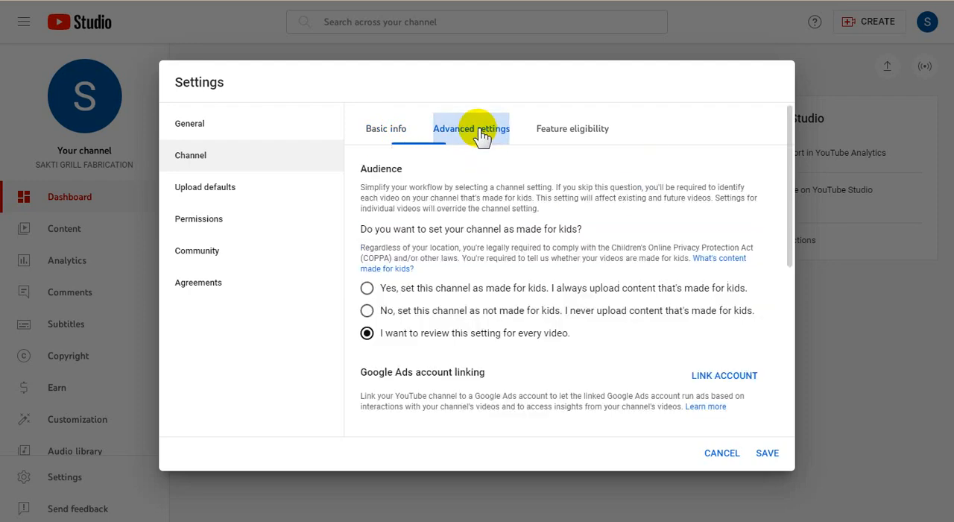
left_click(371, 311)
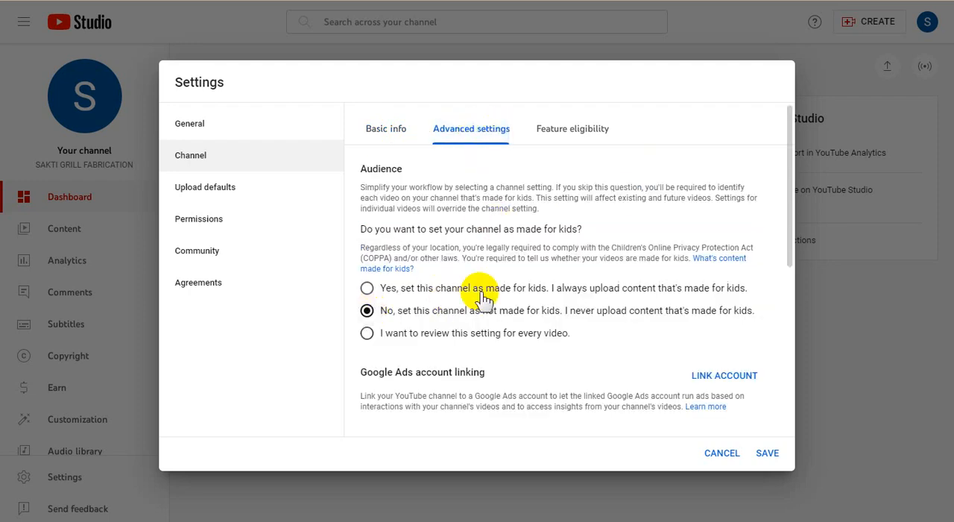
scroll(530, 302, "down", 3)
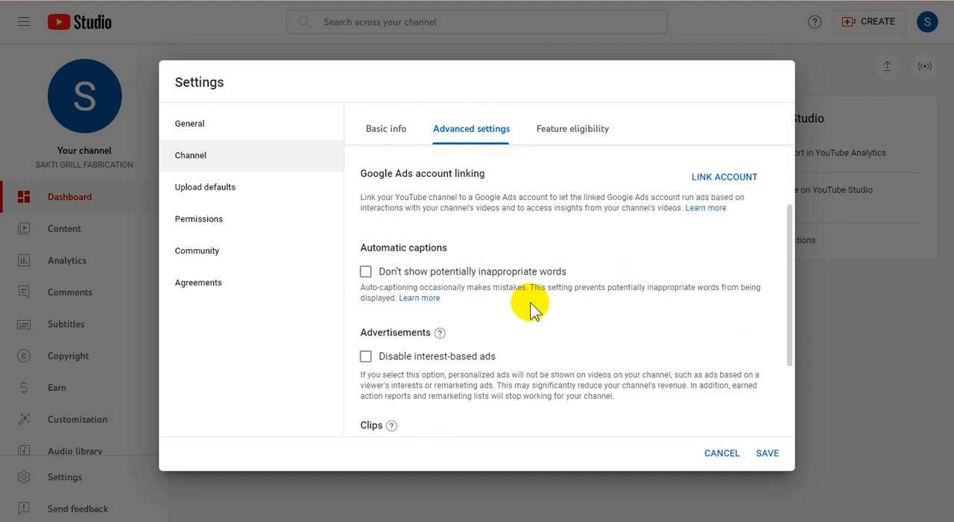
scroll(530, 302, "up", 2)
scroll(581, 315, "down", 4)
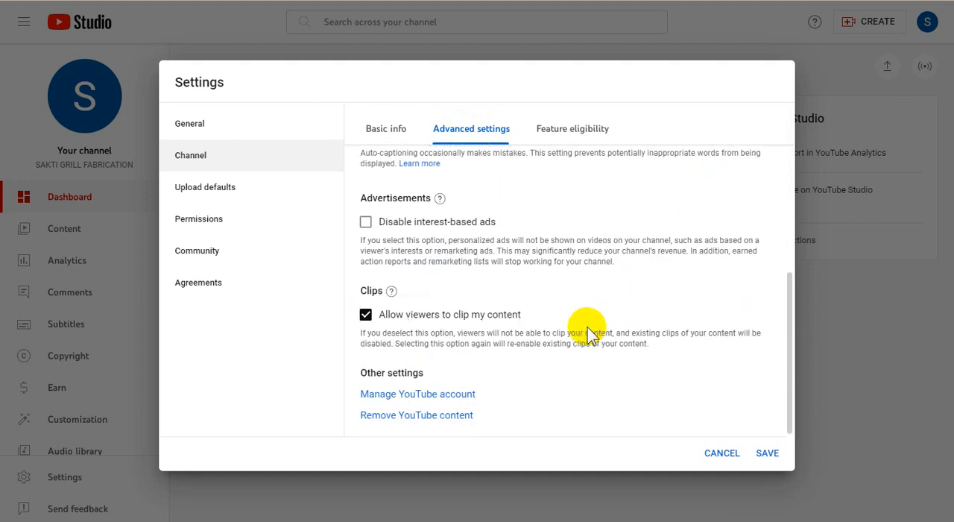
scroll(587, 333, "up", 5)
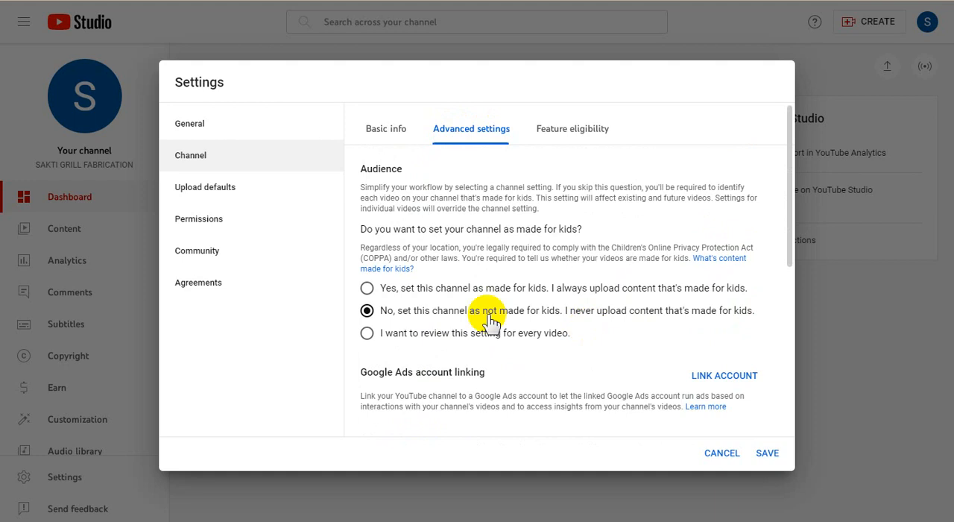
Step: Open the channel's feature eligibility settings and examine the standard features and their requirements
scroll(489, 321, "down", 5)
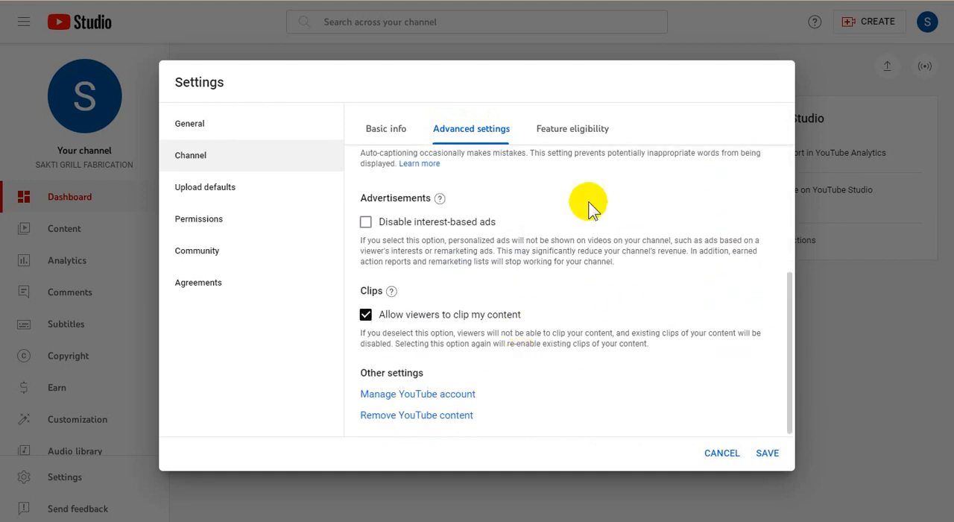
left_click(574, 132)
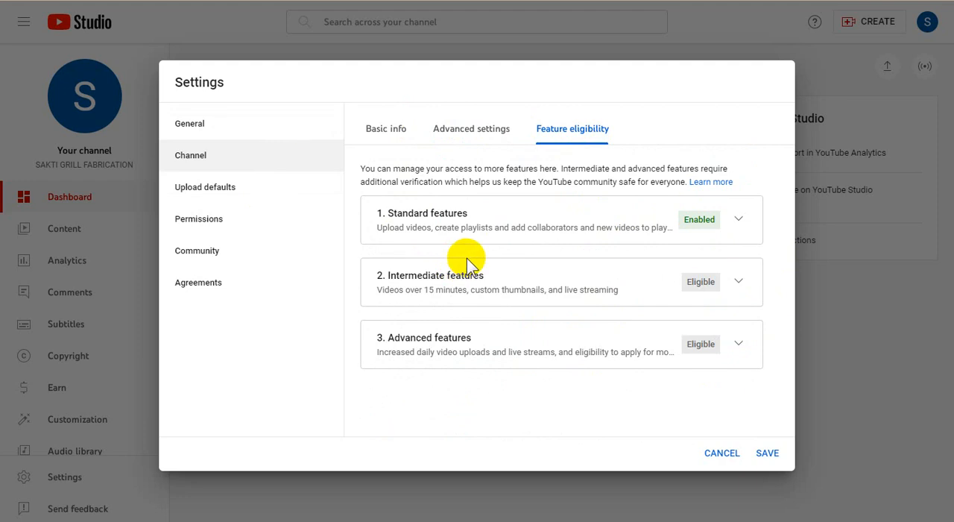
left_click_drag(377, 290, 610, 289)
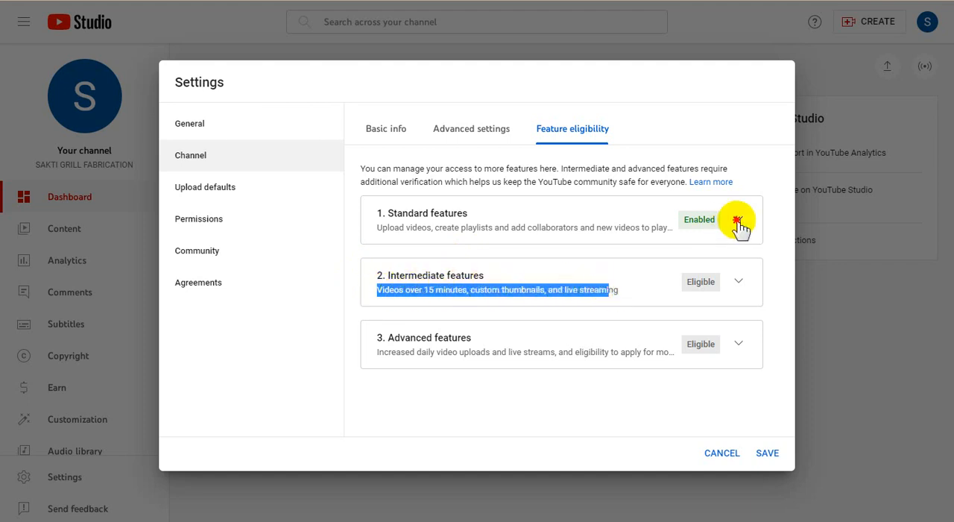
left_click(738, 221)
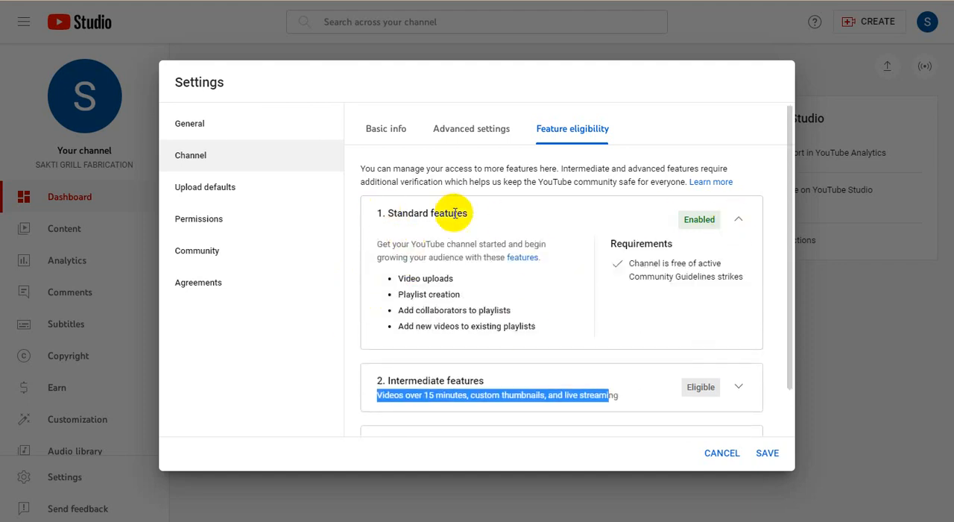
scroll(526, 322, "down", 1)
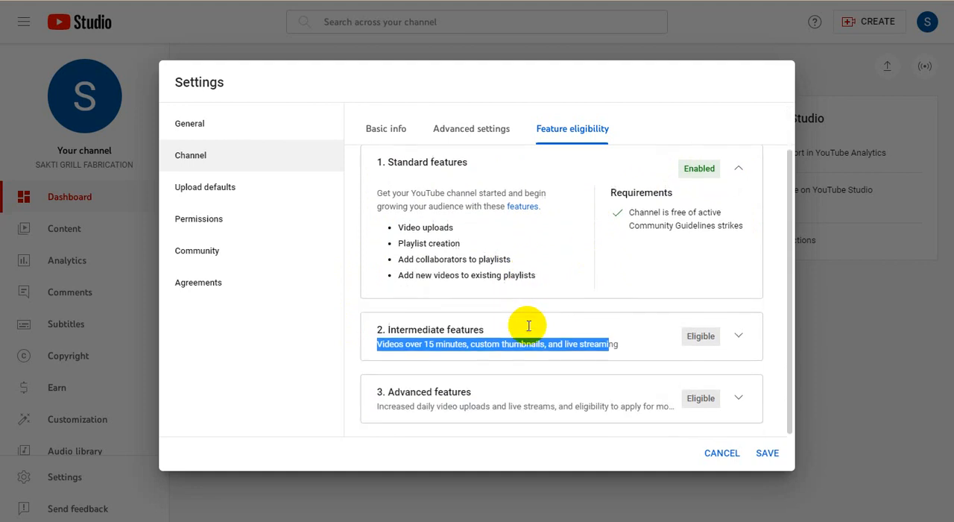
left_click(407, 340)
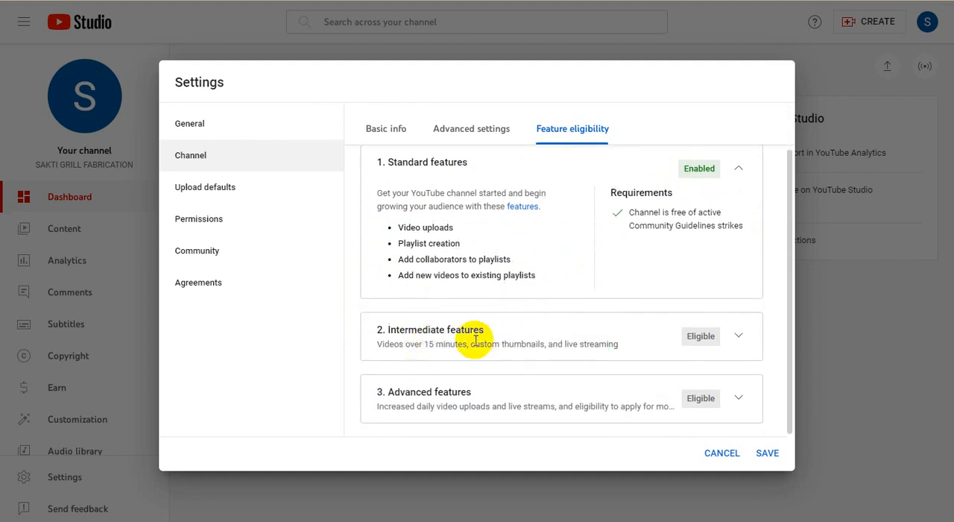
Step: Expand the intermediate features and examine the list of included features and the verification requirement
left_click(741, 340)
scroll(736, 345, "down", 2)
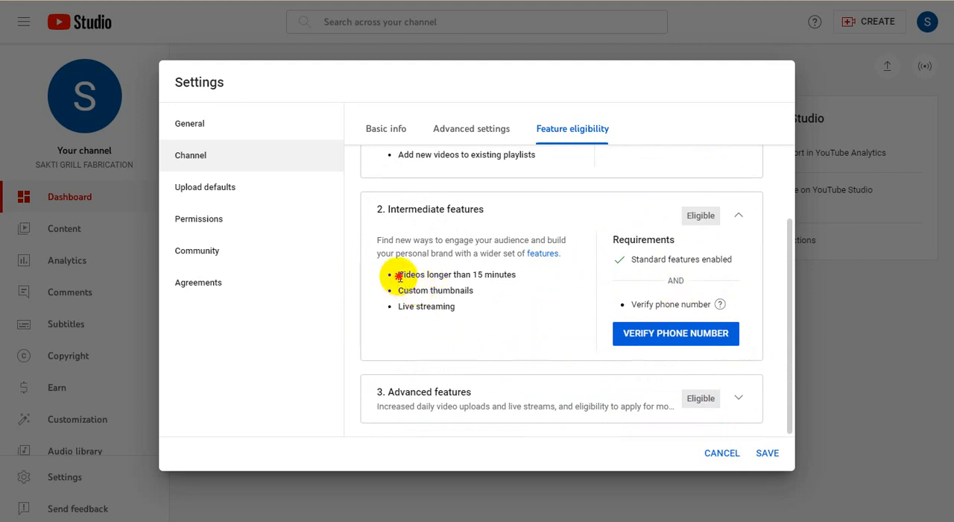
left_click_drag(399, 277, 528, 275)
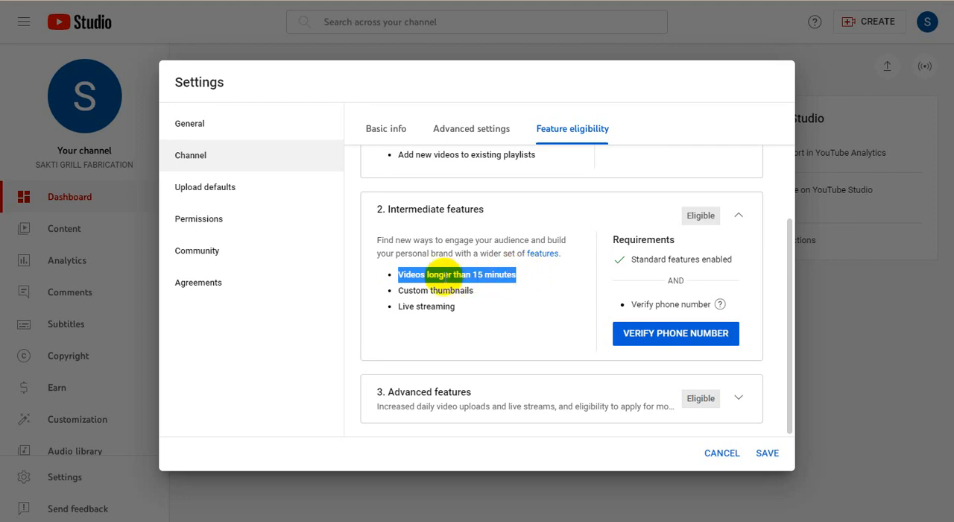
left_click(443, 276)
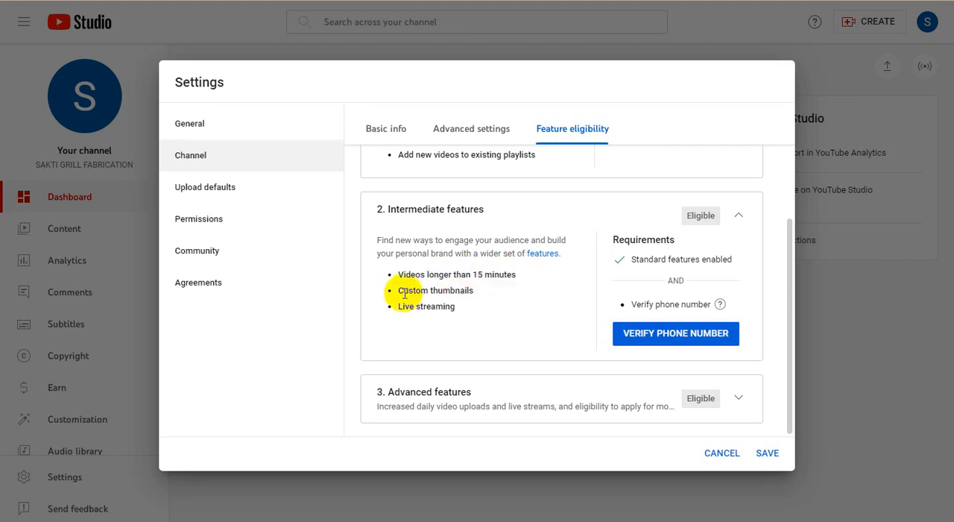
left_click_drag(400, 292, 516, 295)
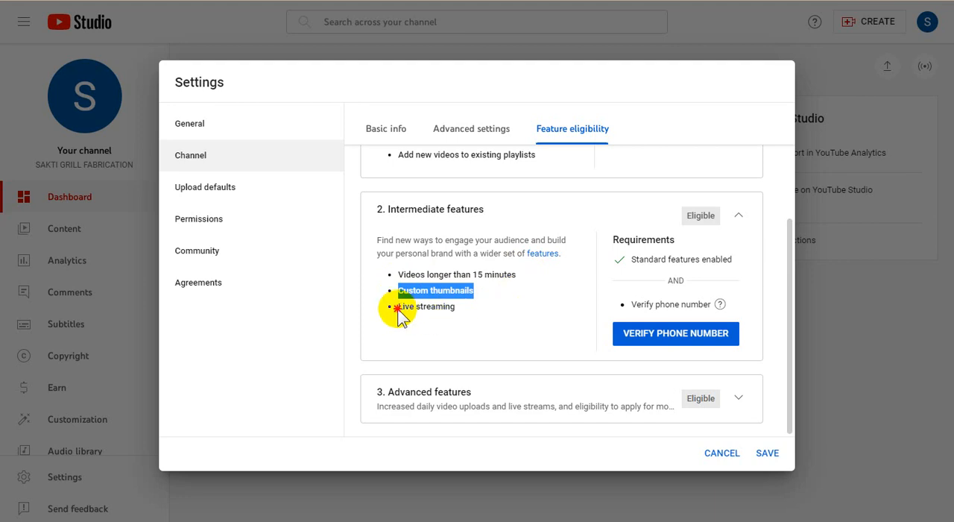
left_click_drag(398, 307, 477, 309)
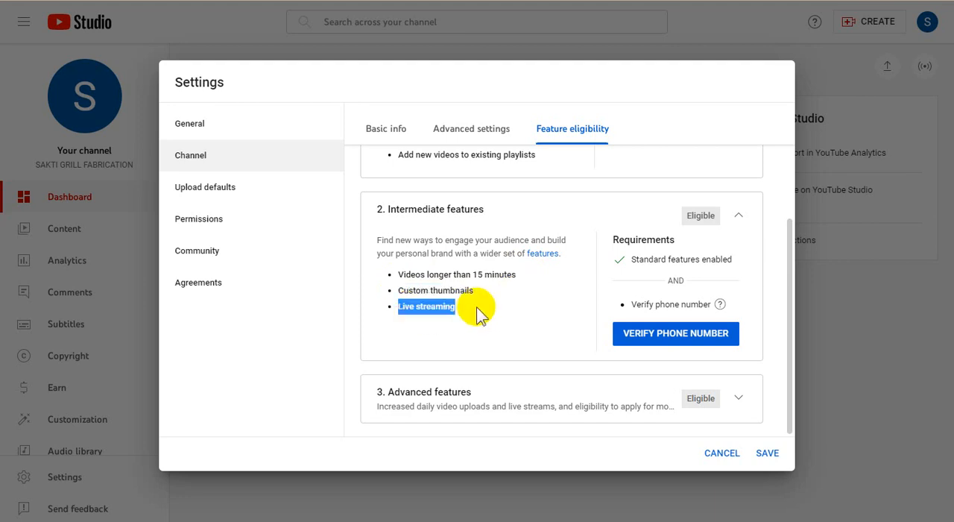
left_click(477, 306)
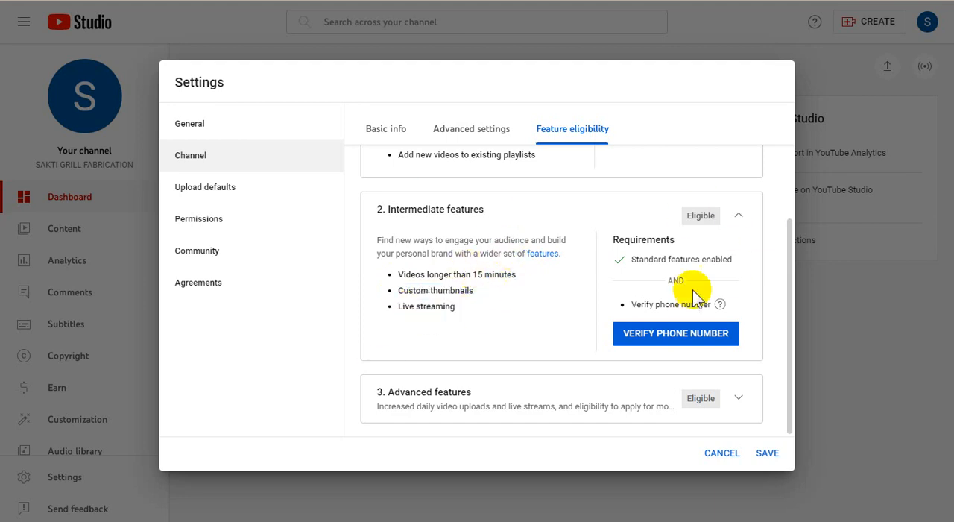
Step: Verify the channel's phone number to unlock the intermediate features
left_click(694, 339)
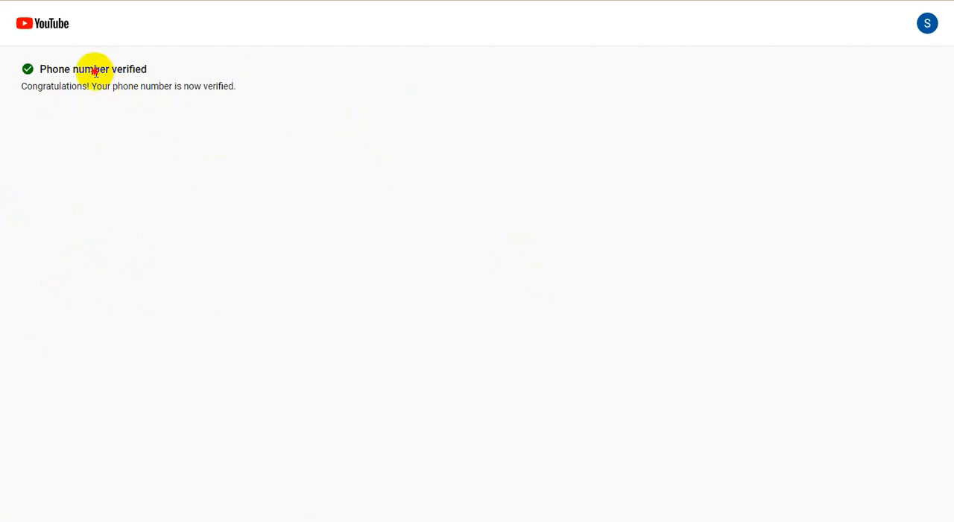
left_click_drag(93, 69, 214, 86)
left_click(213, 86)
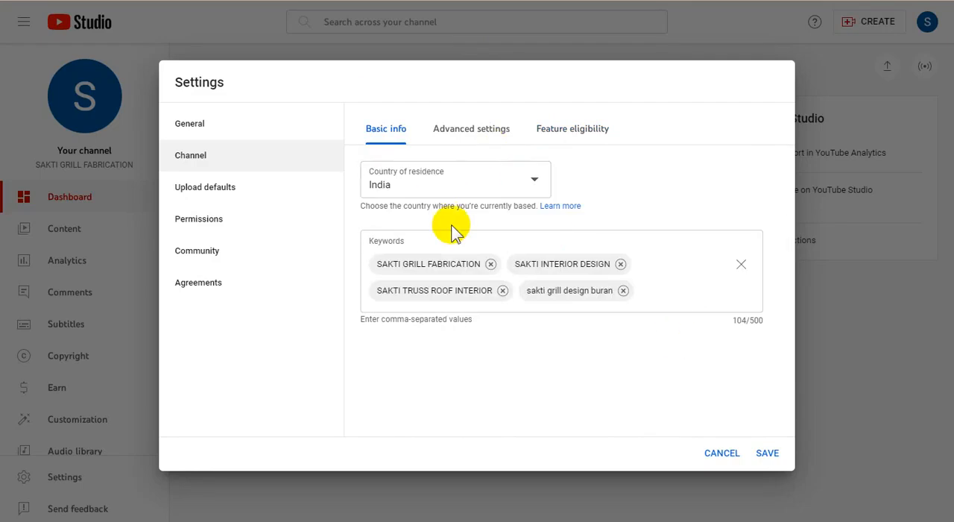
Step: Recheck the advanced settings and feature eligibility status, and save the channel settings
left_click(470, 131)
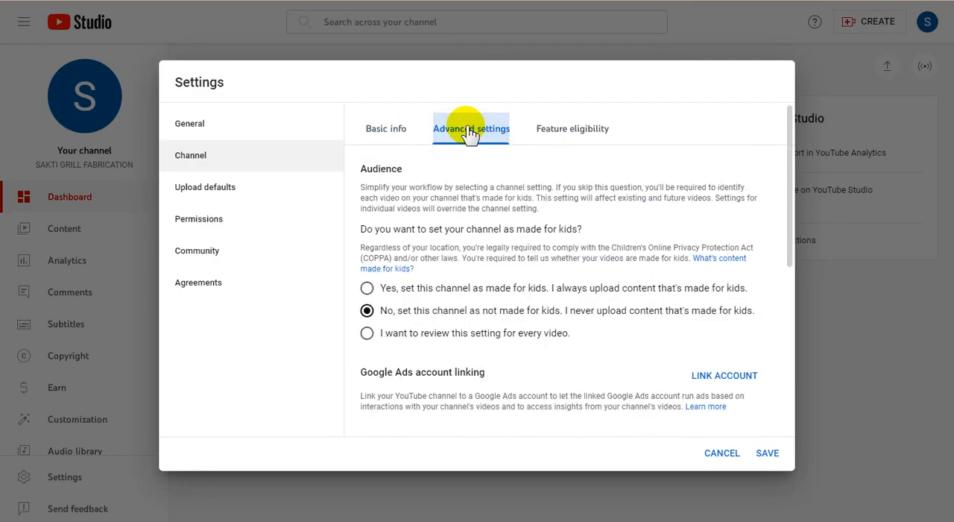
left_click(583, 125)
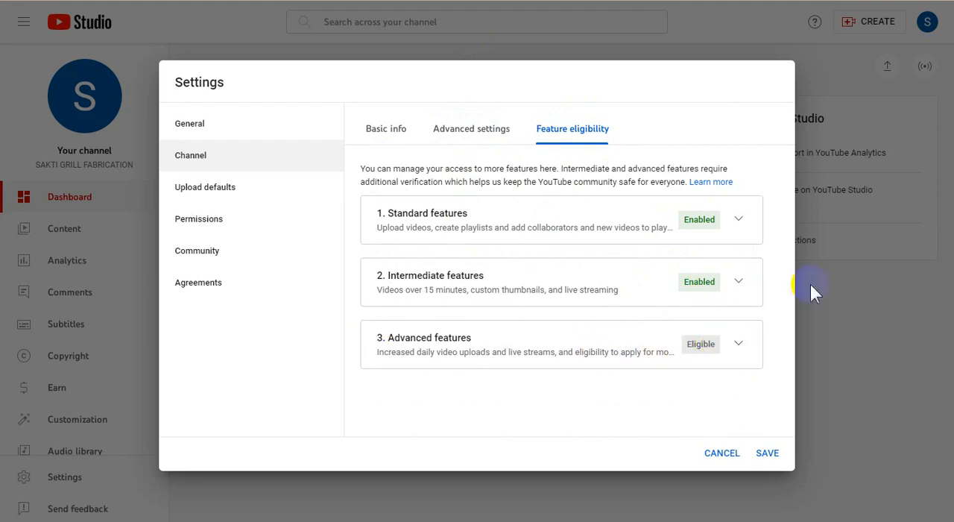
left_click(767, 452)
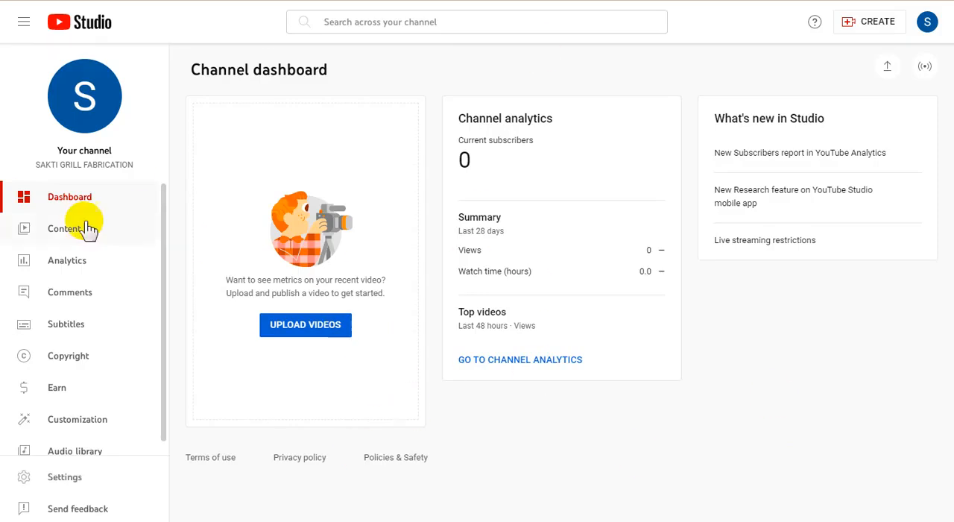
Step: Open the channel's public YouTube page from the Studio dashboard and highlight the channel name
scroll(103, 330, "down", 1)
scroll(117, 330, "up", 1)
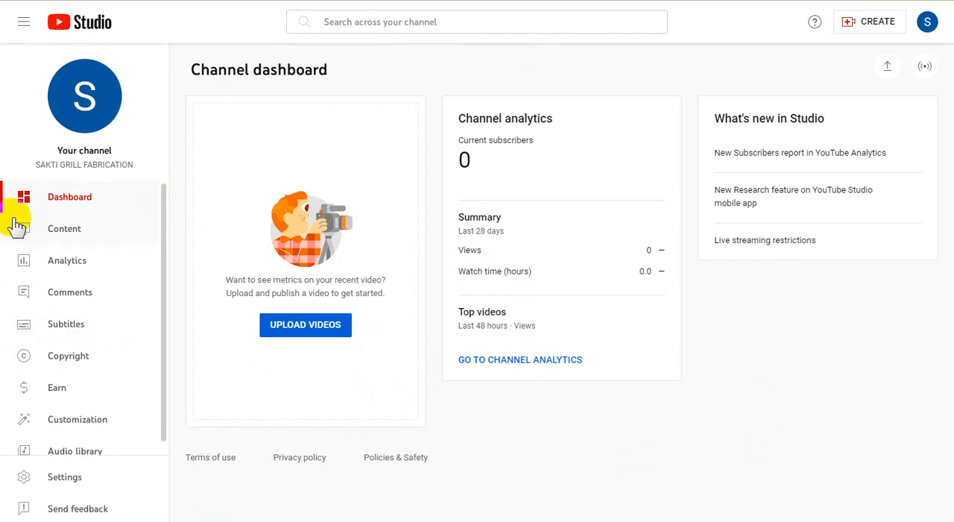
left_click(89, 99)
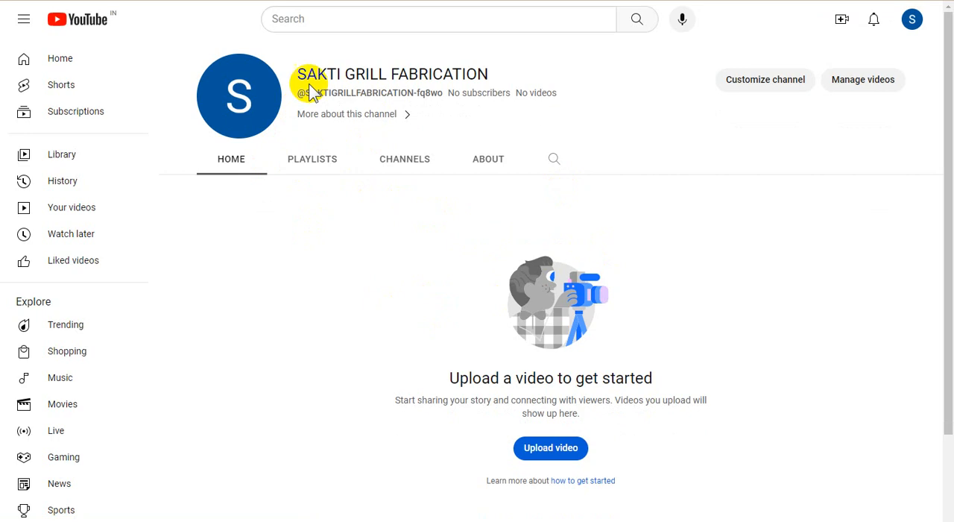
left_click_drag(298, 74, 524, 74)
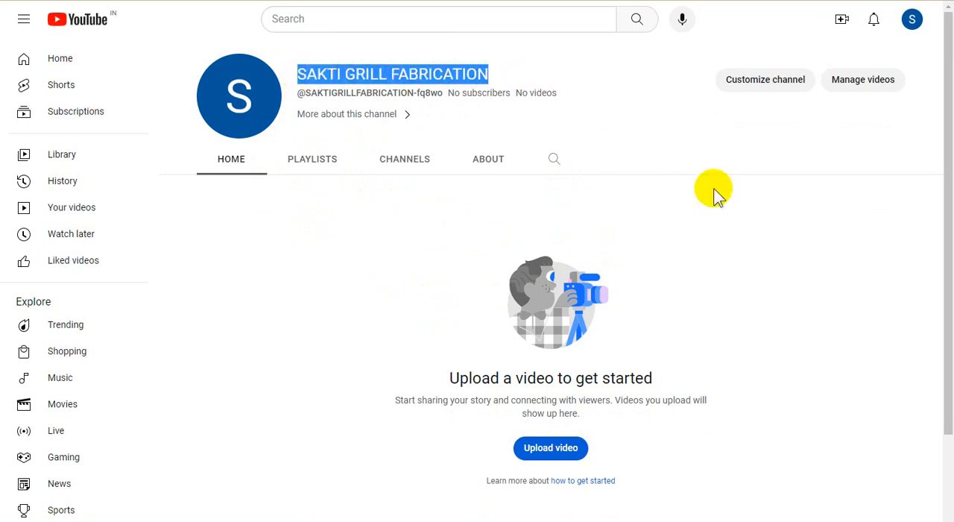